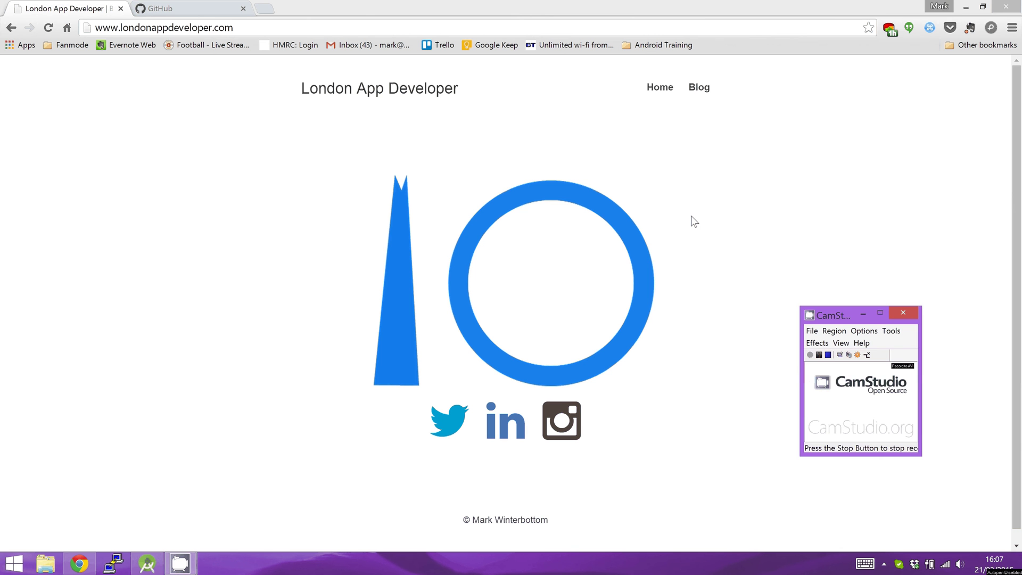
Leave Chrome's London App Developer site and bring up the Android Studio welcome window
click(691, 215)
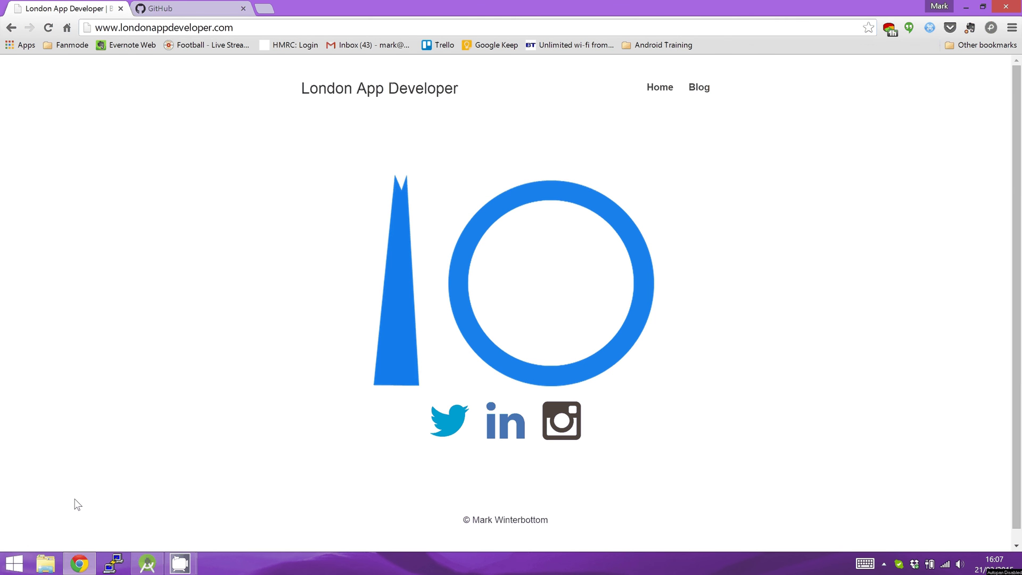
click(180, 564)
click(933, 28)
Minimise Chrome and list the checkout sources: GitHub, Git and Subversion
click(966, 6)
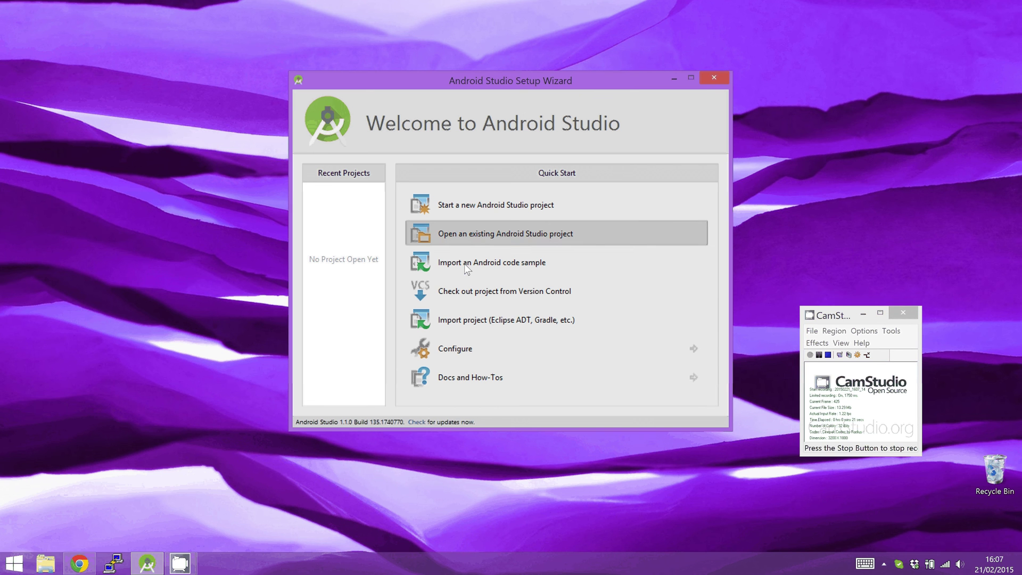
click(484, 292)
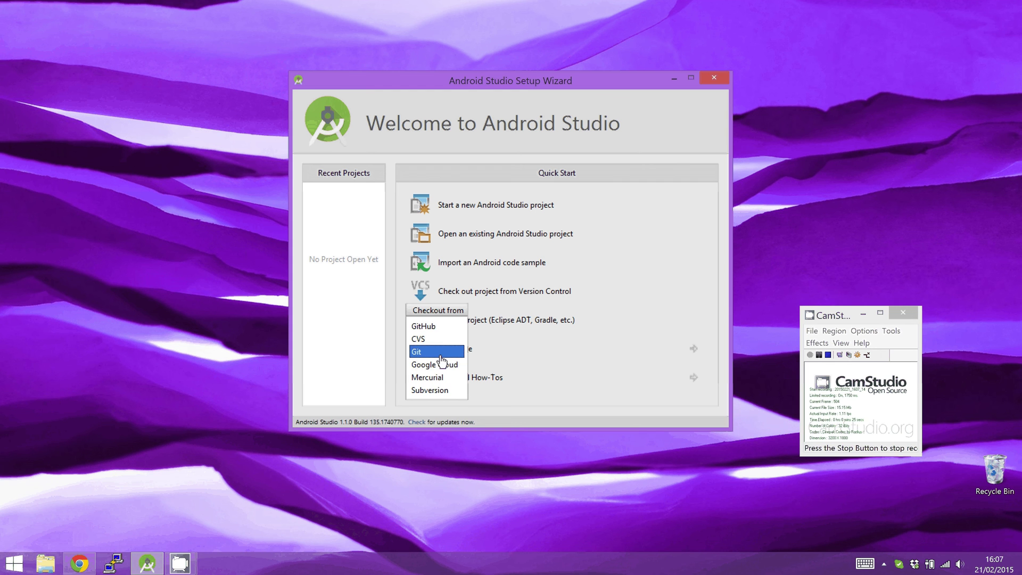
Choose GitHub, enter the login and password, and turn off Save password
click(444, 328)
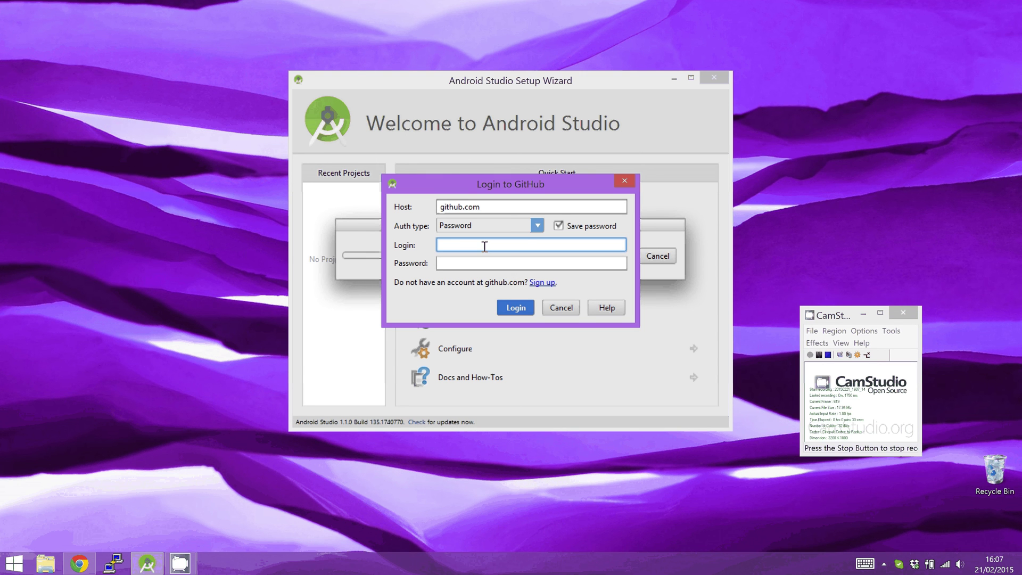
key(Tab)
text(********)
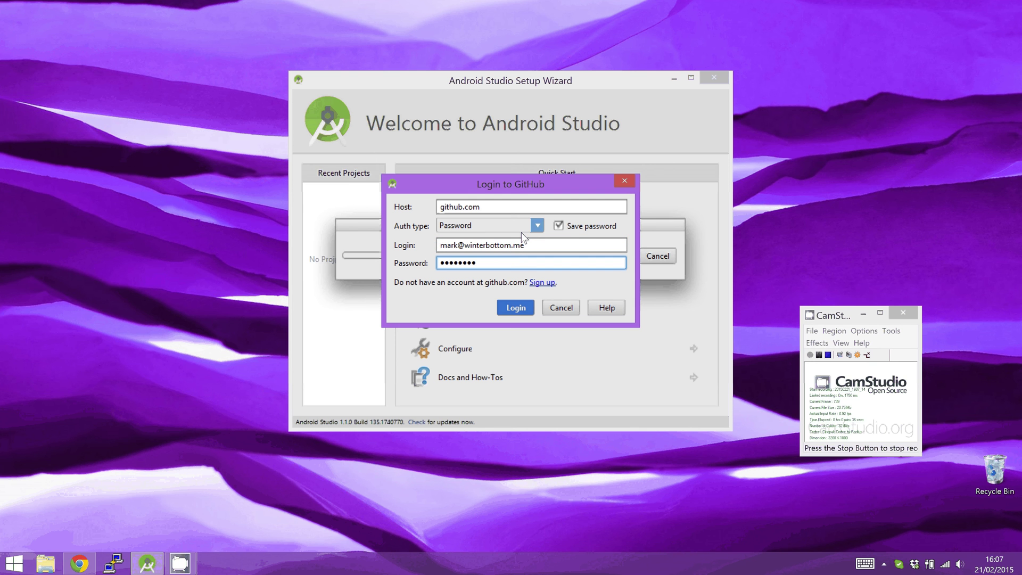
click(584, 229)
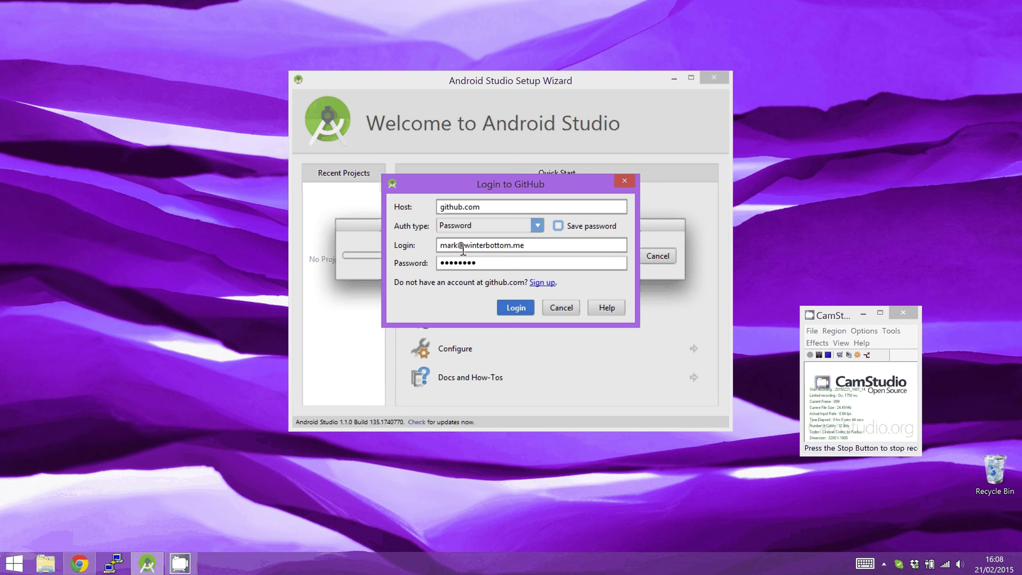
Log in, pick the HelloGitHub repository URL, and set the parent directory to Workspace\AndroidStudio
click(518, 308)
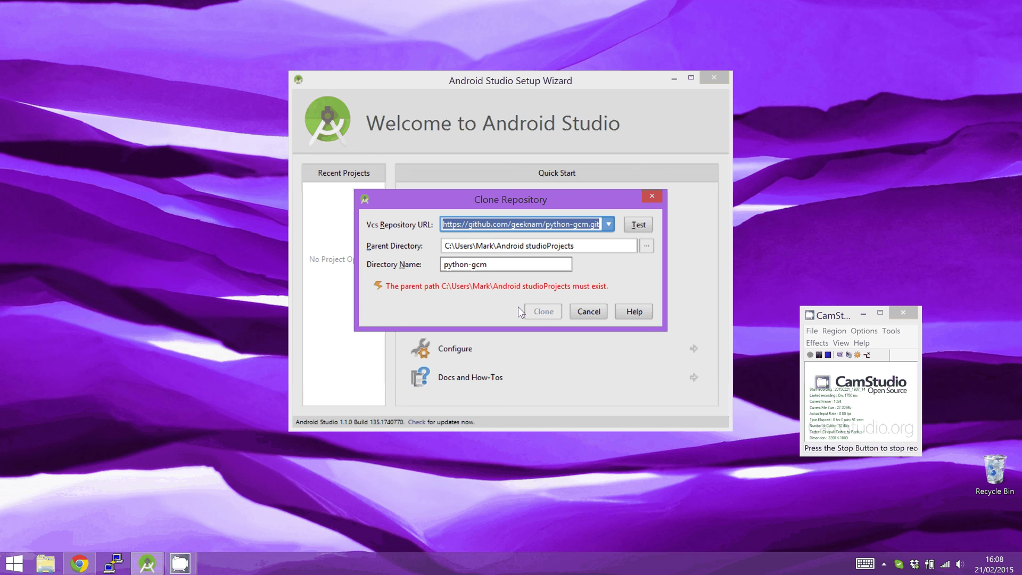
click(609, 225)
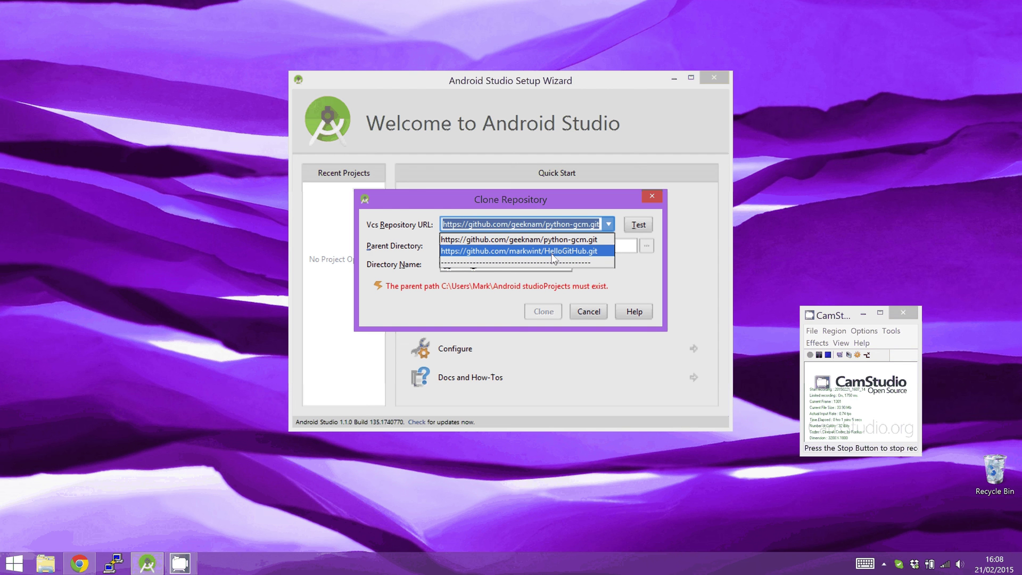
click(551, 252)
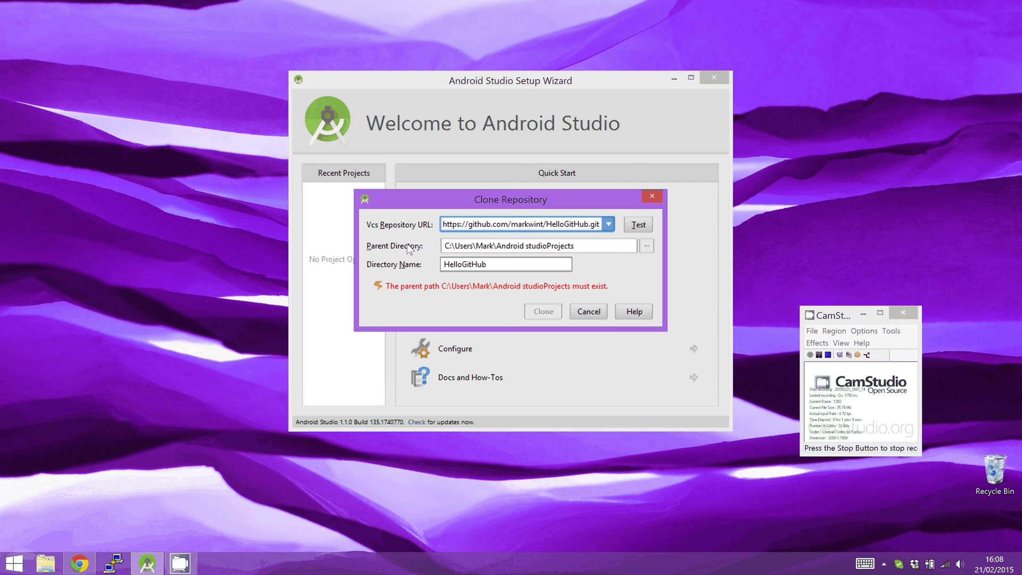
key(shift+Return)
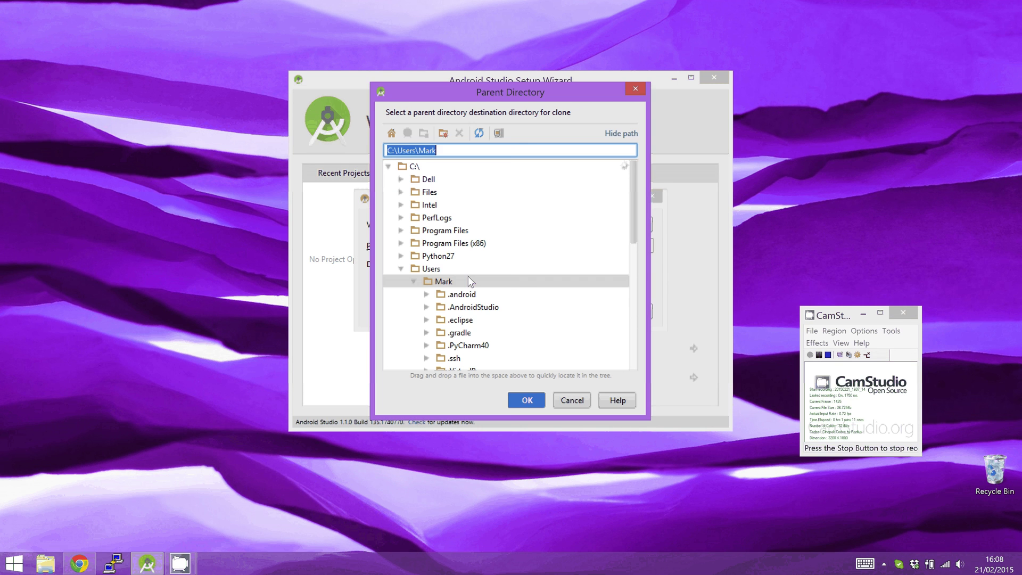
scroll(479, 304, down, 10)
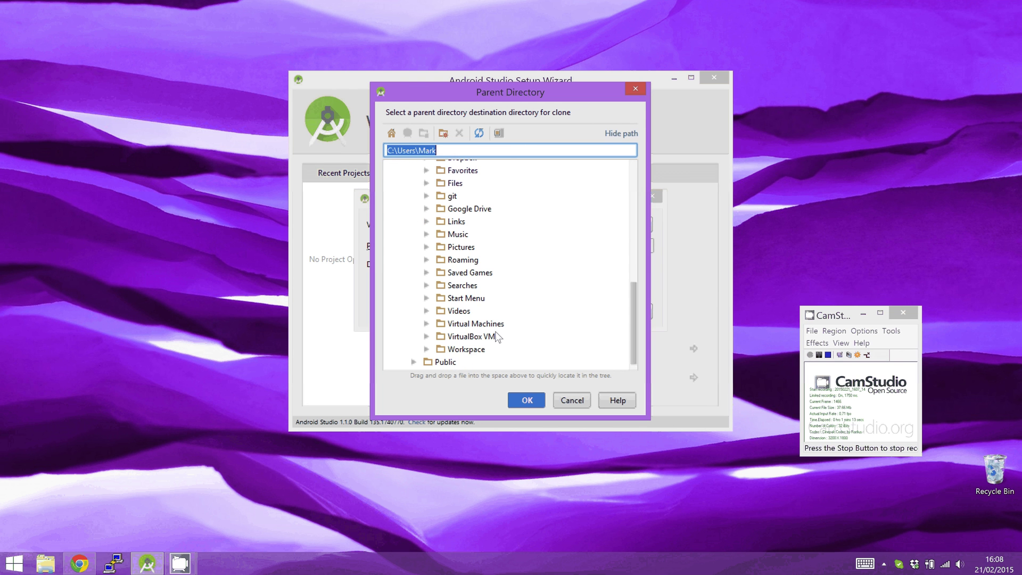
double_click(465, 349)
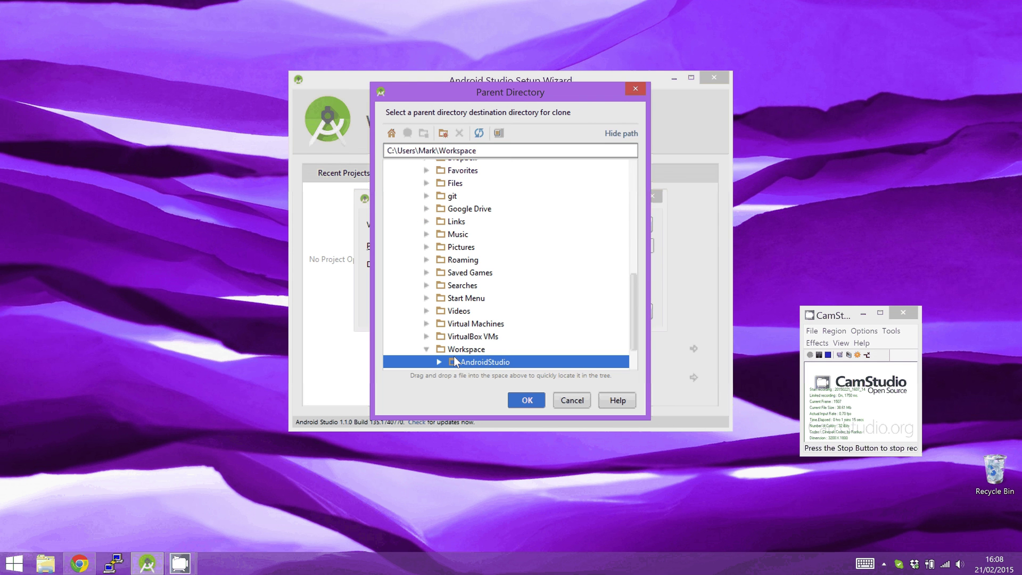
key(Return)
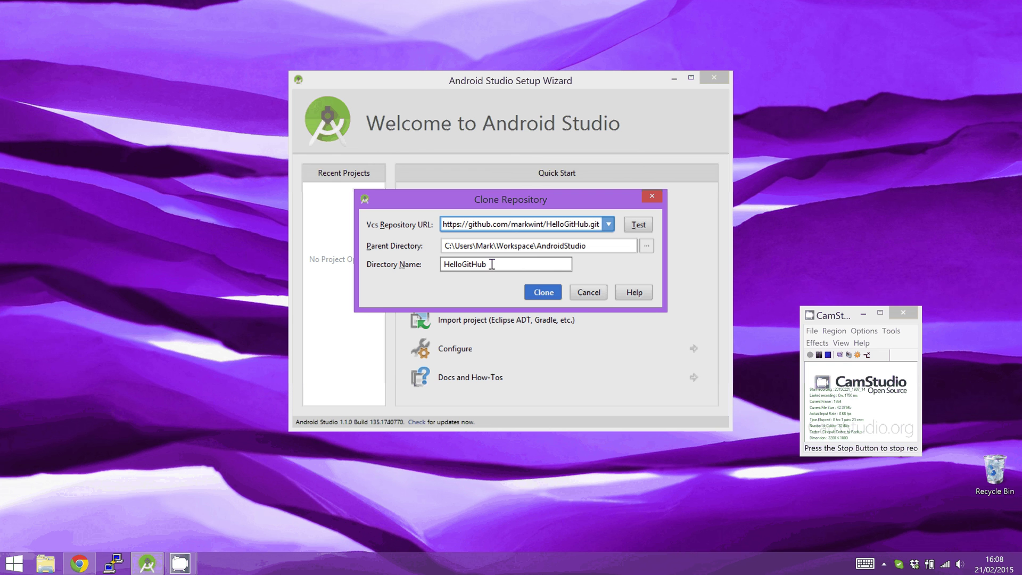
Clone the HelloGitHub repository and open the checked-out project
click(543, 292)
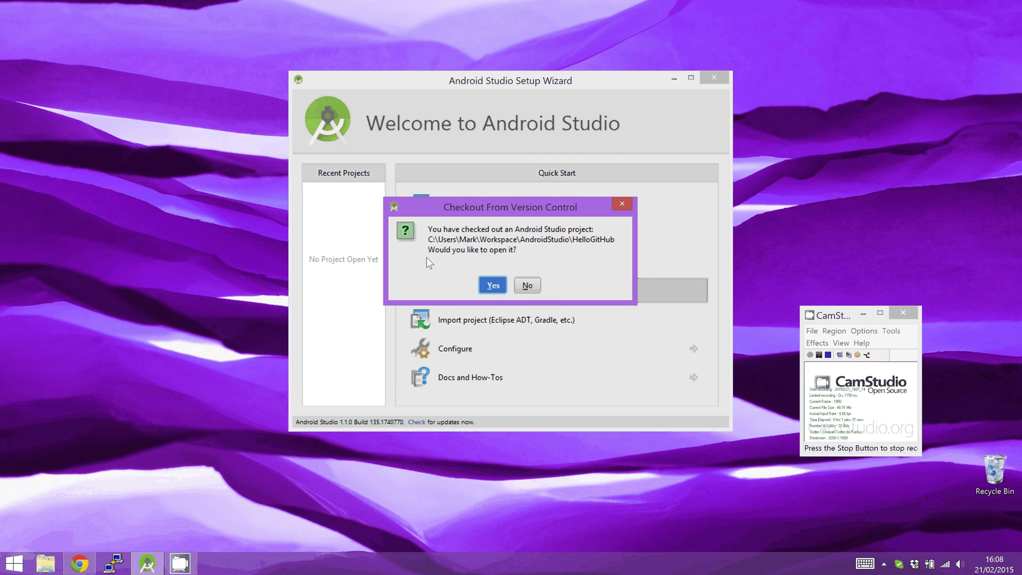
click(494, 286)
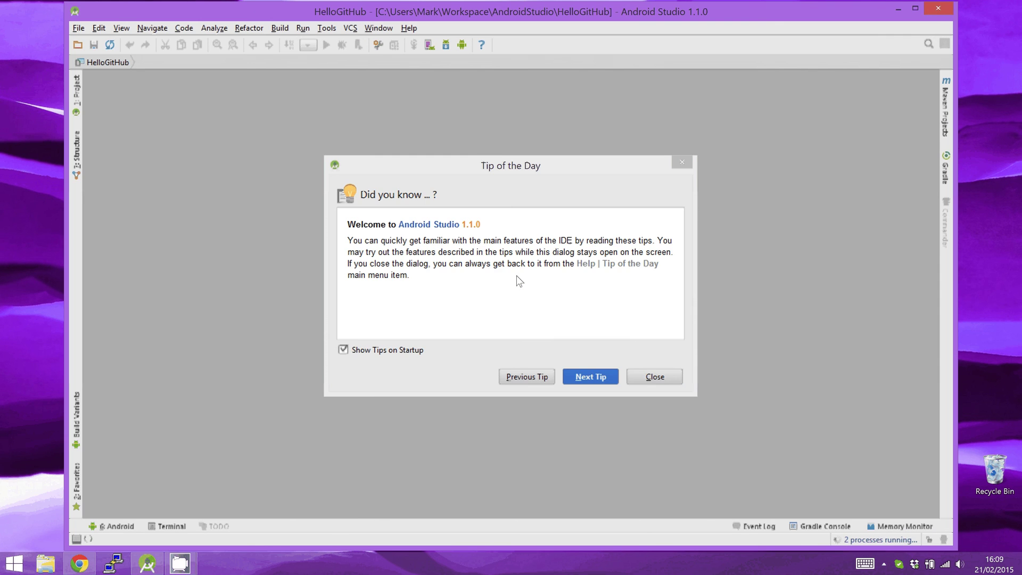
Dismiss the startup tip, maximise the window and show the Project tree
click(655, 383)
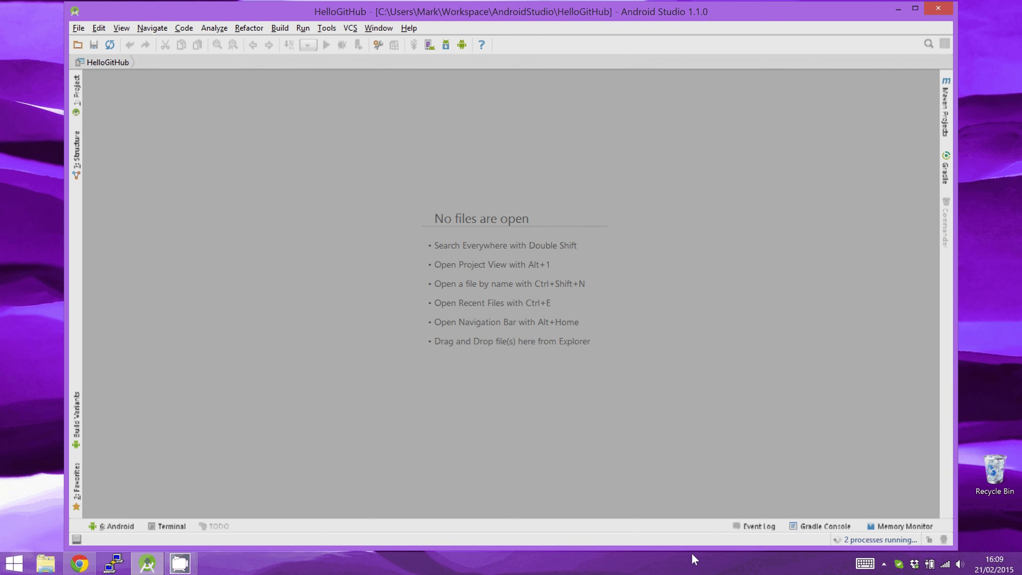
key(super+Up)
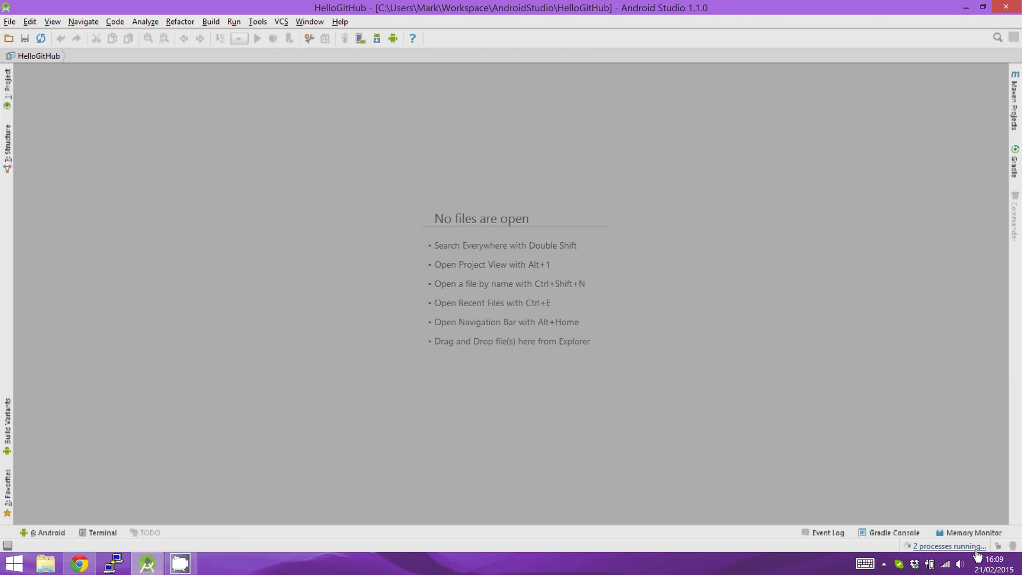
click(8, 80)
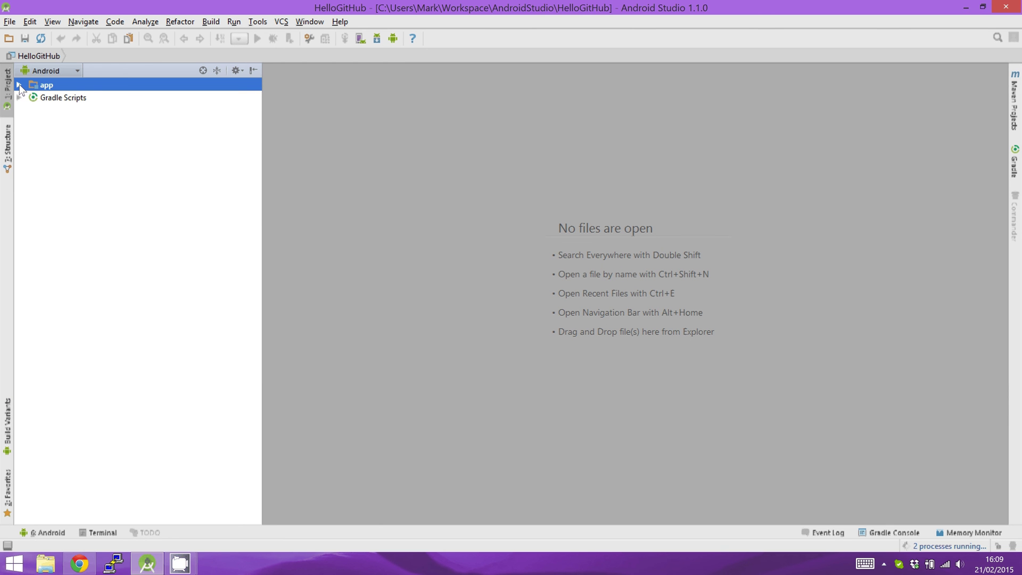
Expand the app and java folders and open the VCS menu
click(20, 85)
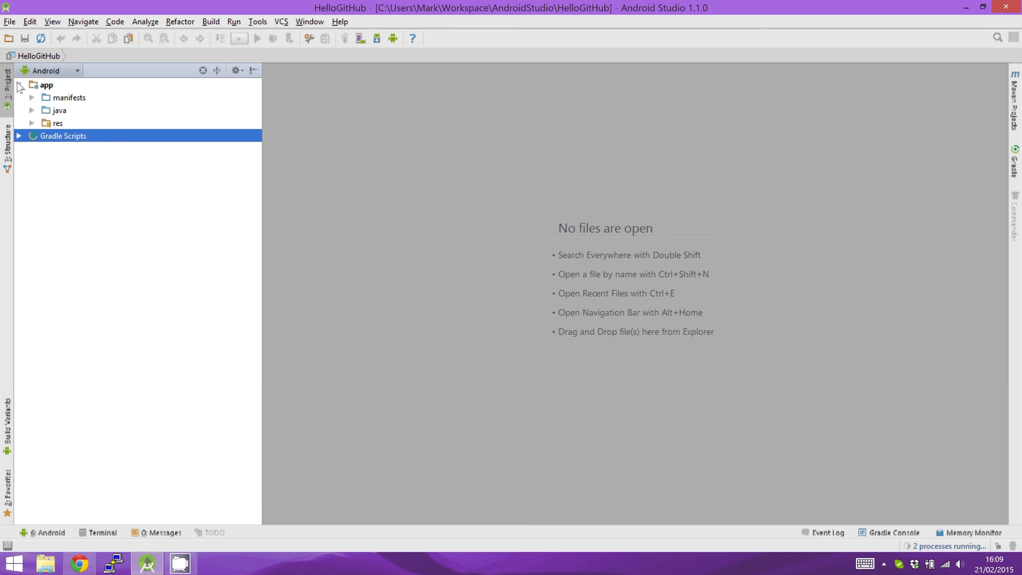
click(31, 111)
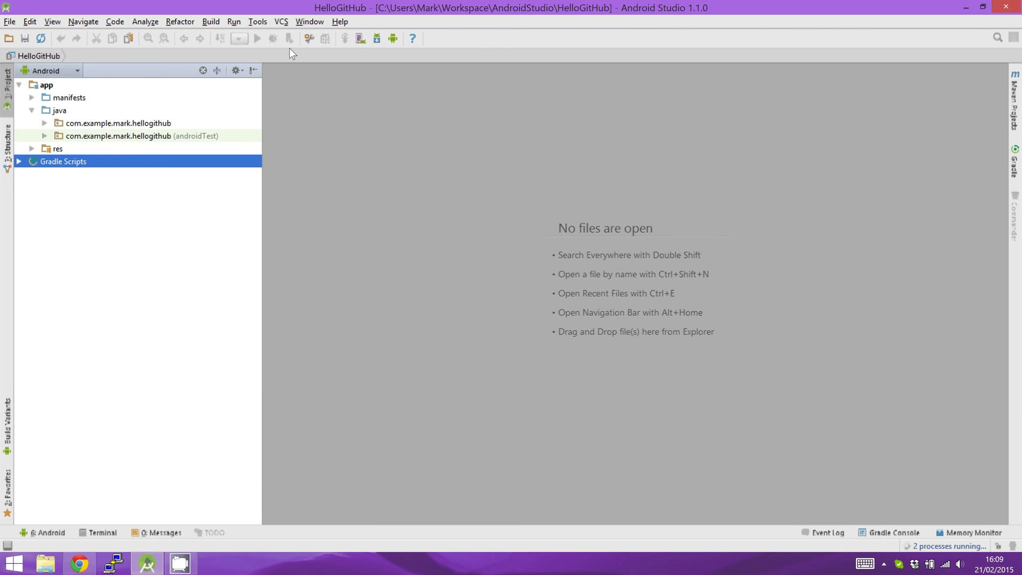
click(282, 22)
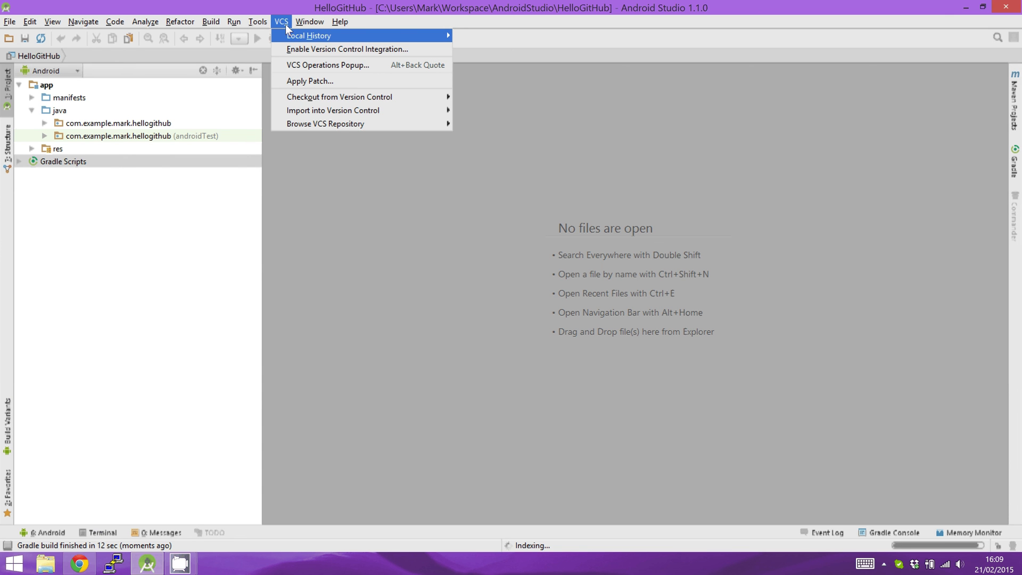
click(343, 48)
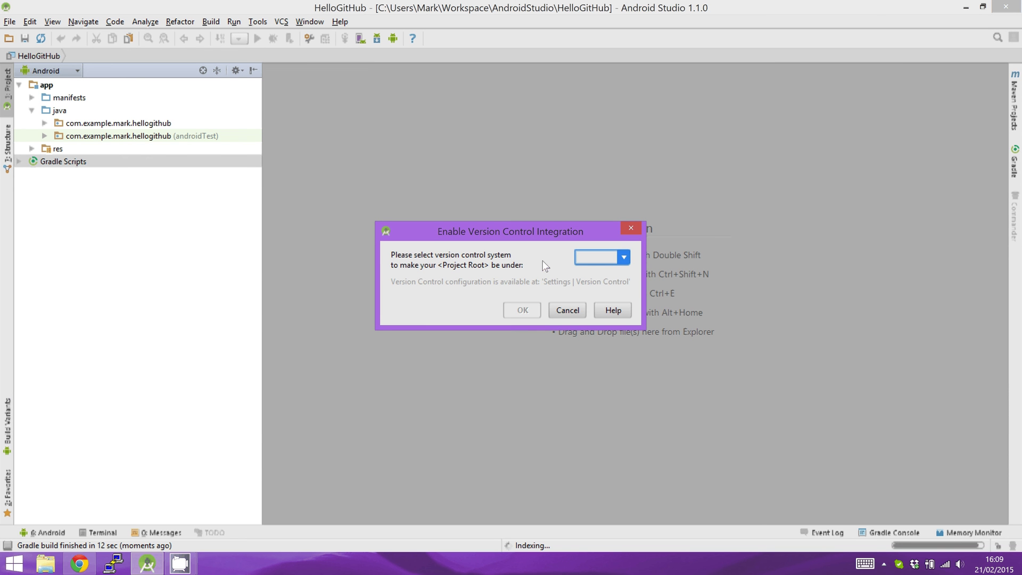
click(603, 256)
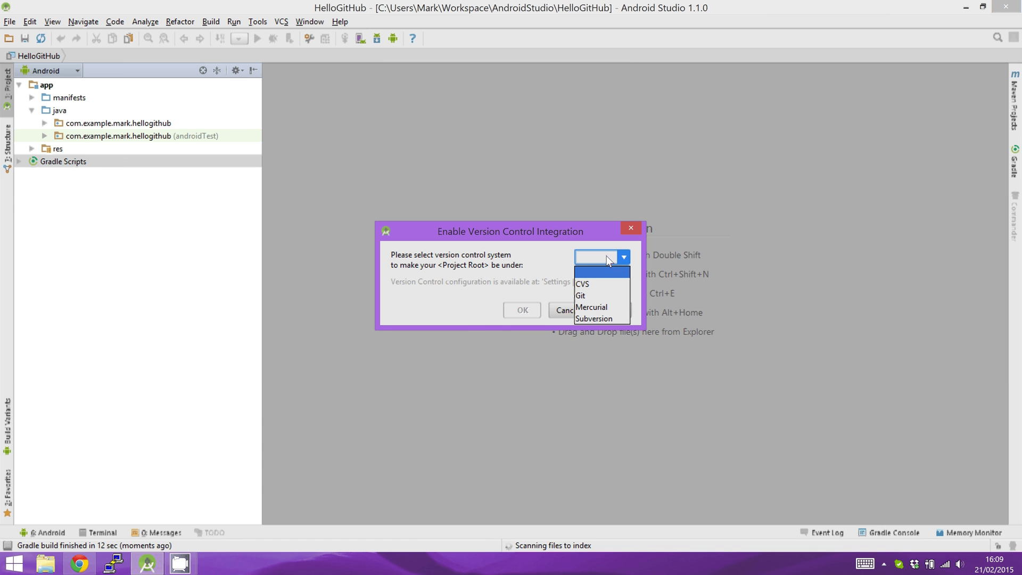
click(586, 294)
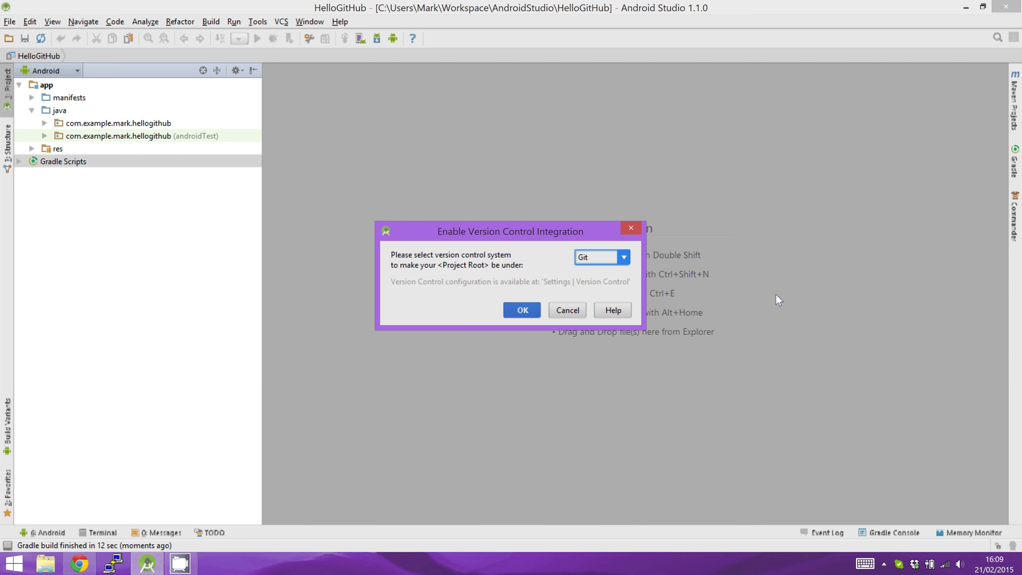
click(527, 311)
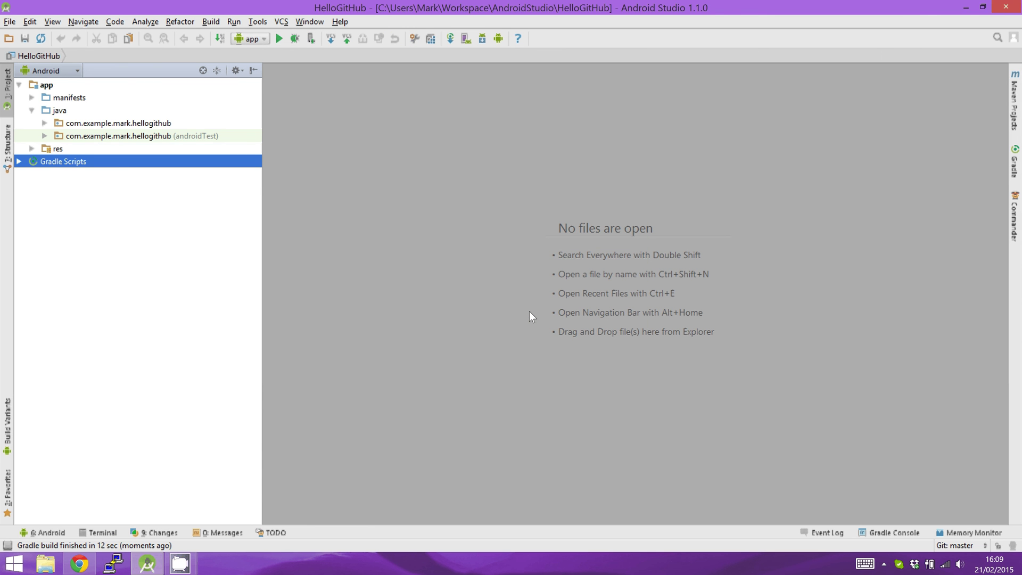
click(281, 22)
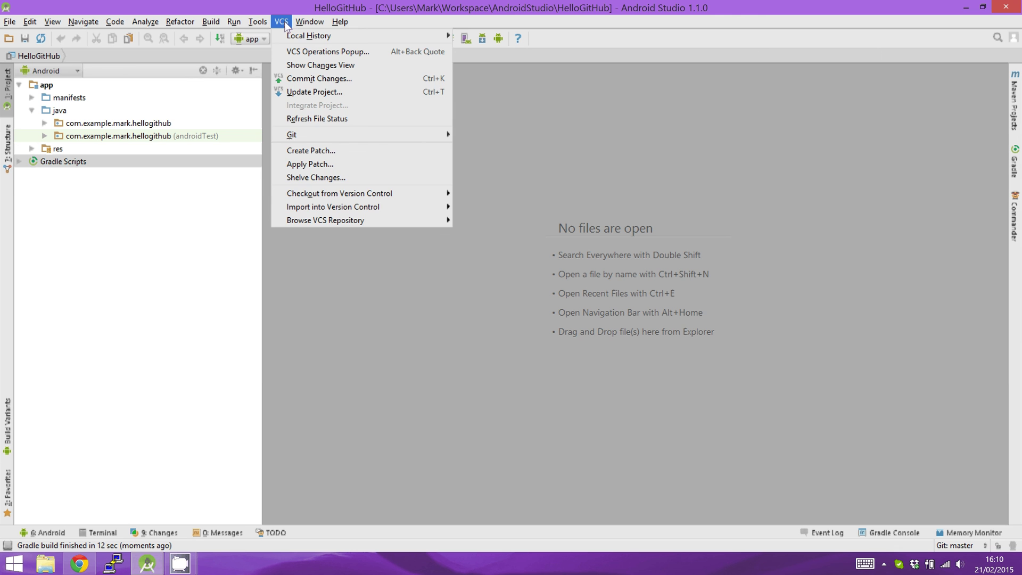
key(Escape)
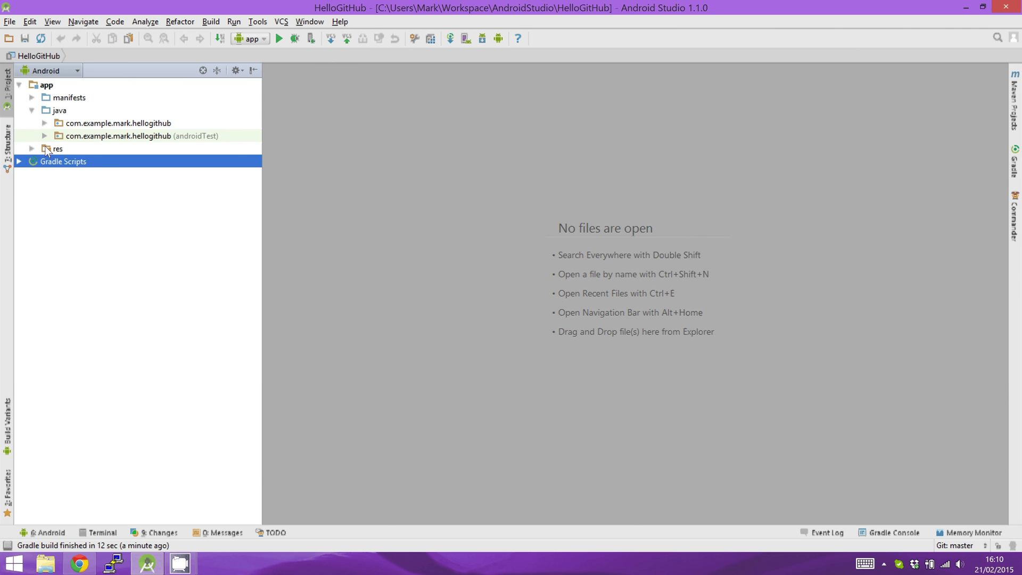
Expand res > layout and open activity_main.xml
double_click(48, 151)
double_click(75, 162)
click(97, 175)
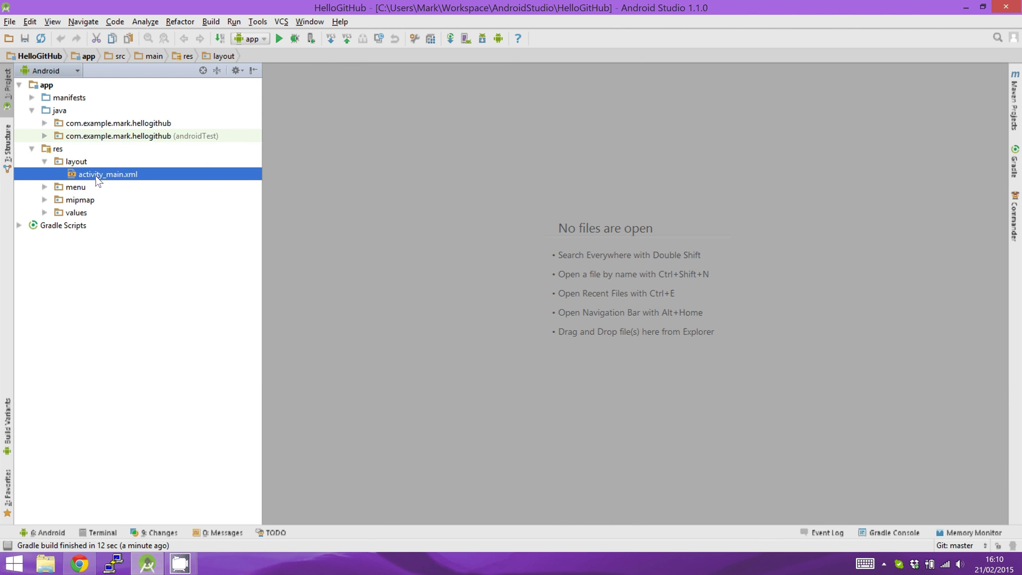
key(Return)
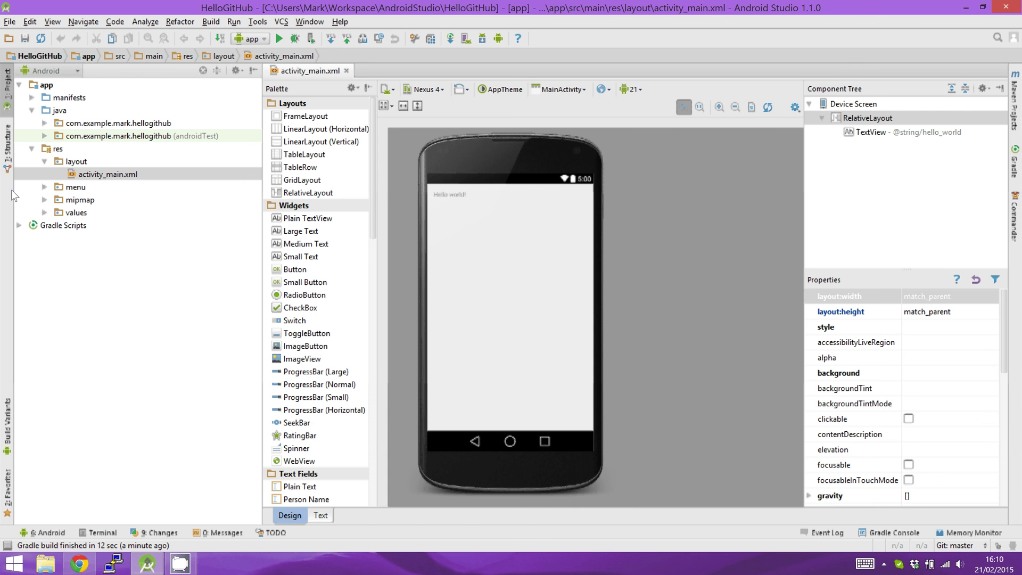
Change hello_world in strings.xml to 'Hello London App Developer!' and preview it in activity_main.xml
double_click(74, 188)
double_click(77, 225)
double_click(96, 251)
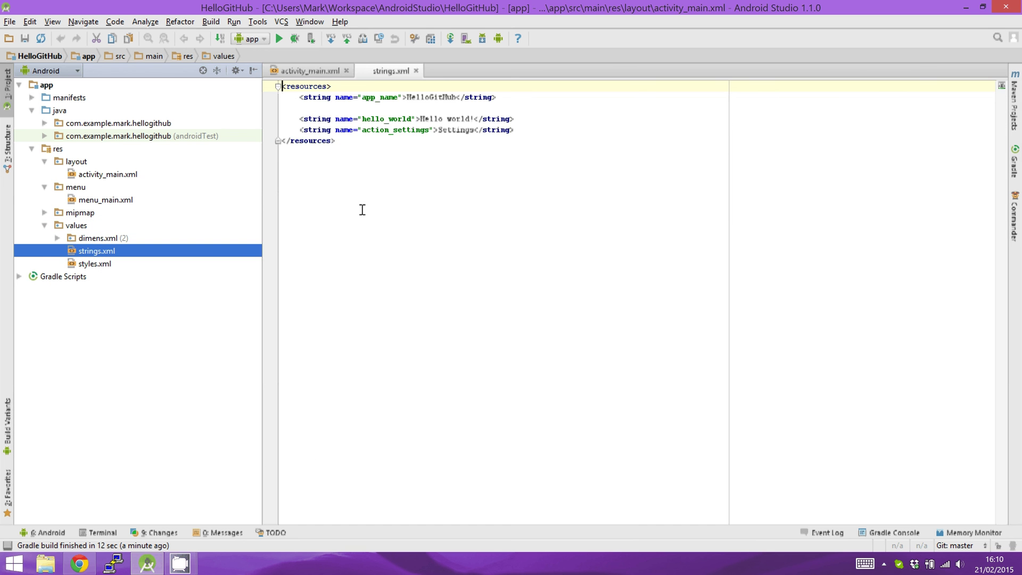
drag(475, 134, 420, 134)
text(Hello Lon)
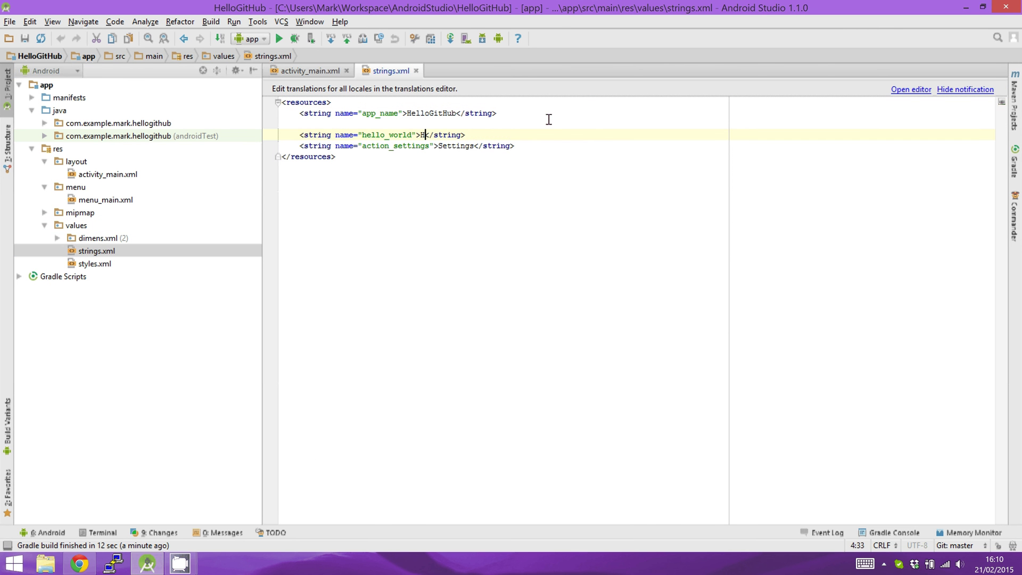
text(don App Developer!)
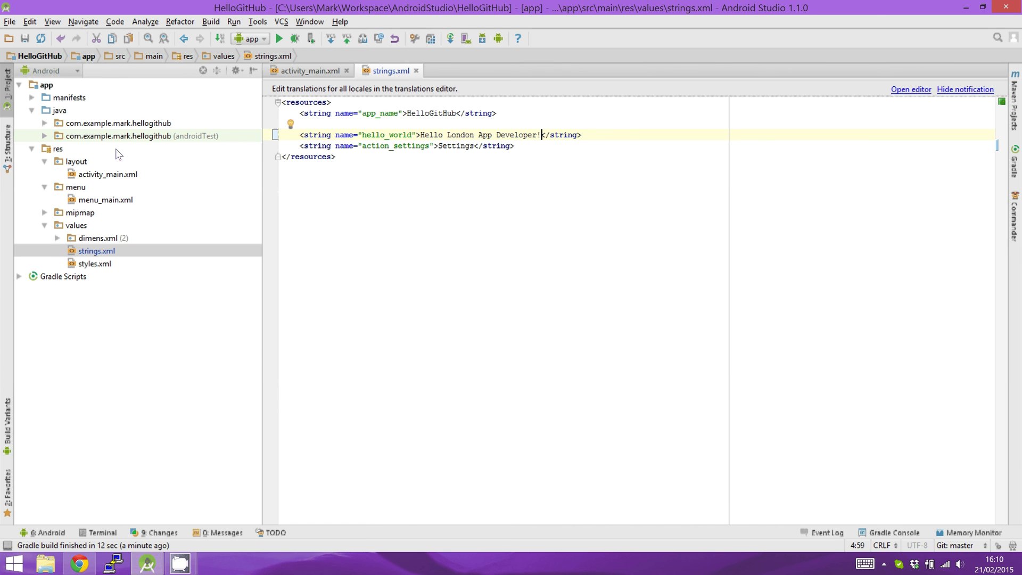
click(108, 174)
double_click(108, 175)
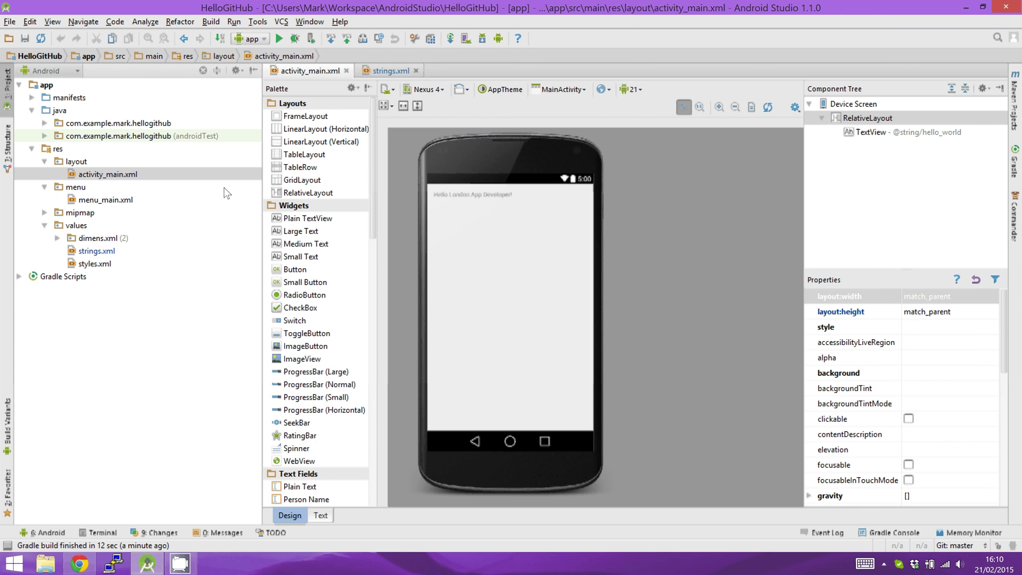
Run Git > Commit Directory on HelloGitHub, listing strings.xml and vcs.xml
right_click(28, 55)
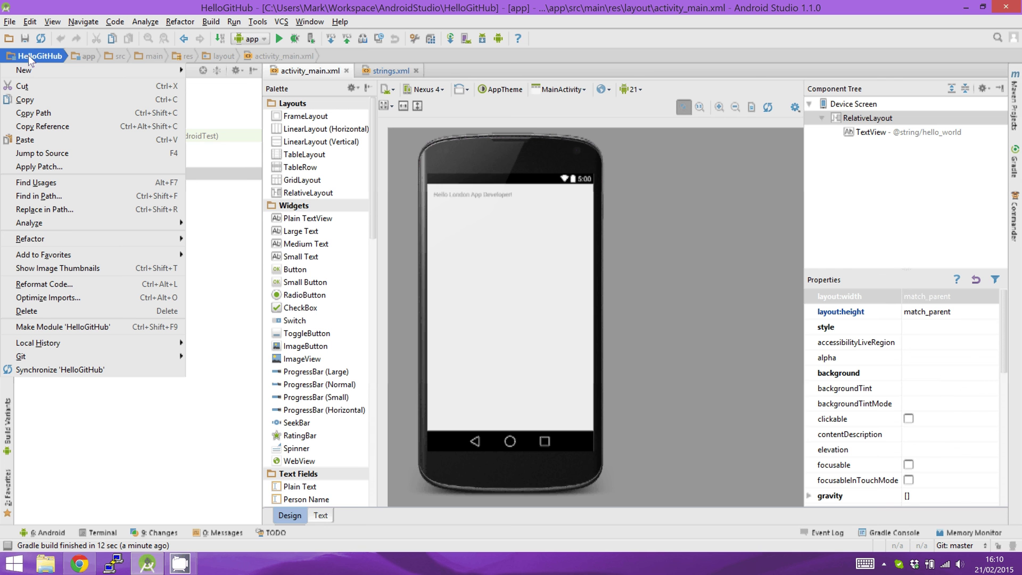
mouse_move(96, 357)
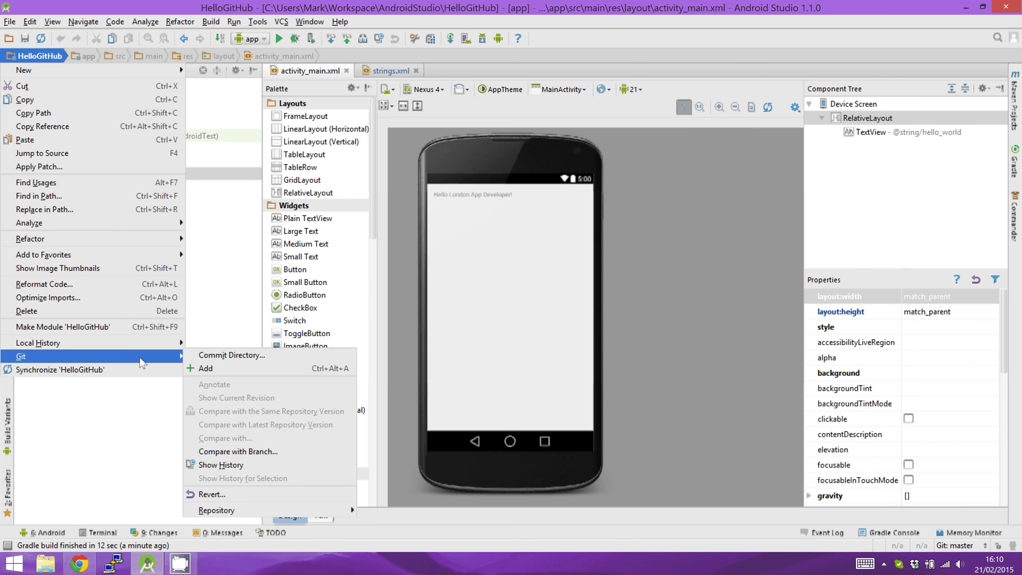
click(249, 357)
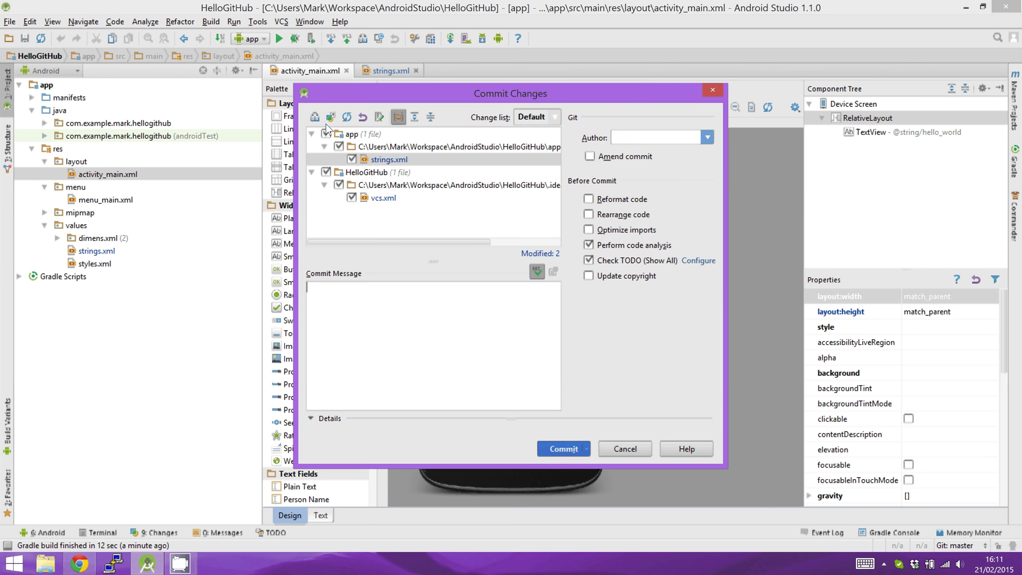
Commit strings.xml and vcs.xml with message "Changed hello world text to 'Hello London App Developer'"
click(395, 162)
click(375, 340)
text(Chan)
text(ged hello world te)
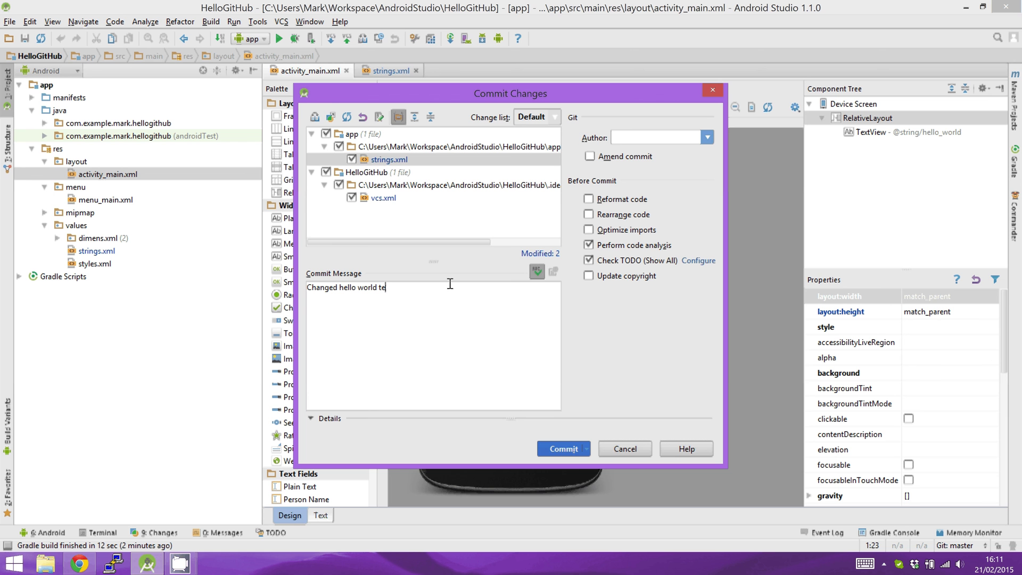
text(xt to 'H)
text(ello London App )
text(Developer')
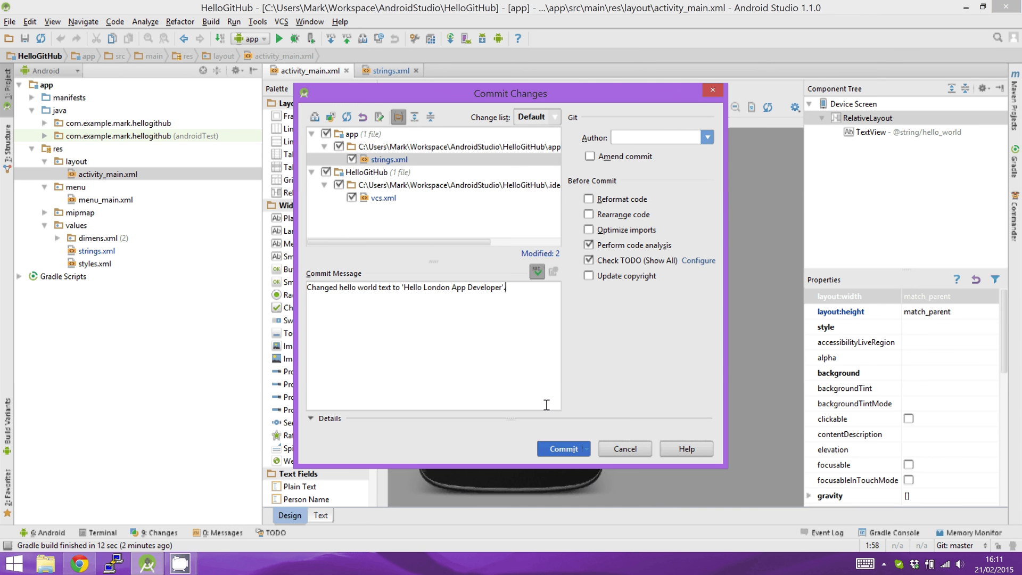
click(564, 449)
click(564, 451)
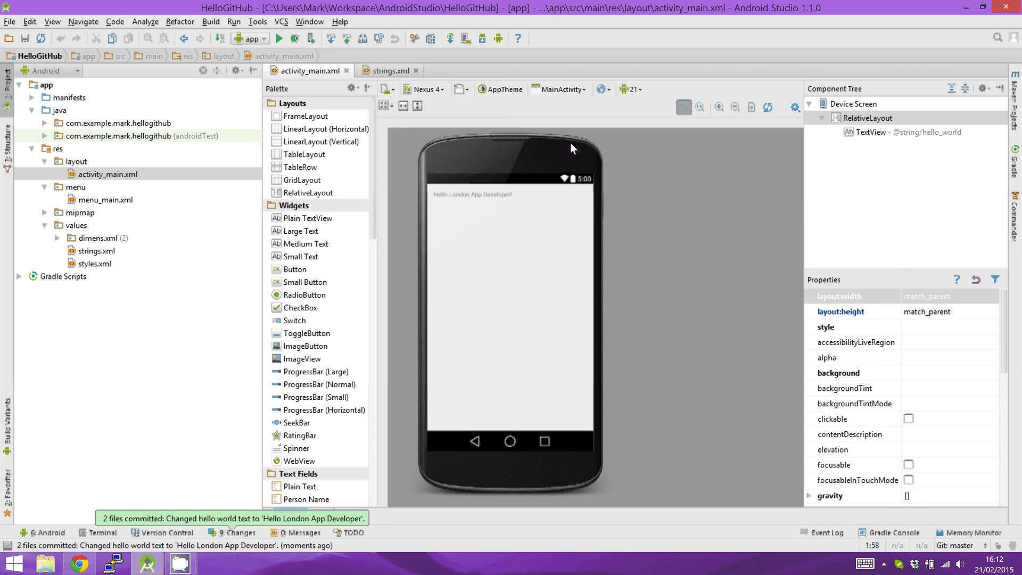
Run Git > Repository > Push on HelloGitHub to push master to origin/master
right_click(40, 55)
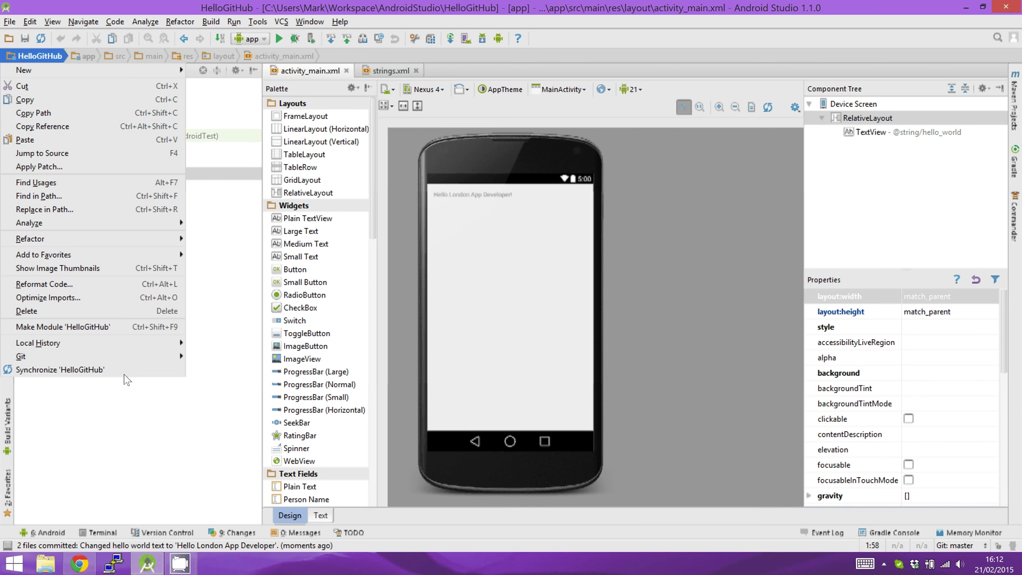
mouse_move(96, 356)
mouse_move(268, 509)
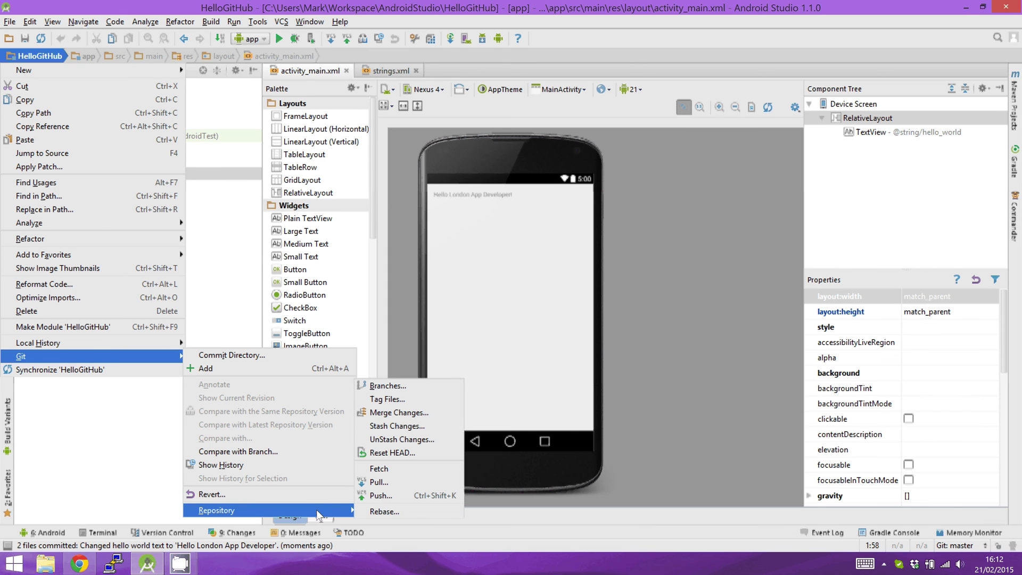
click(413, 496)
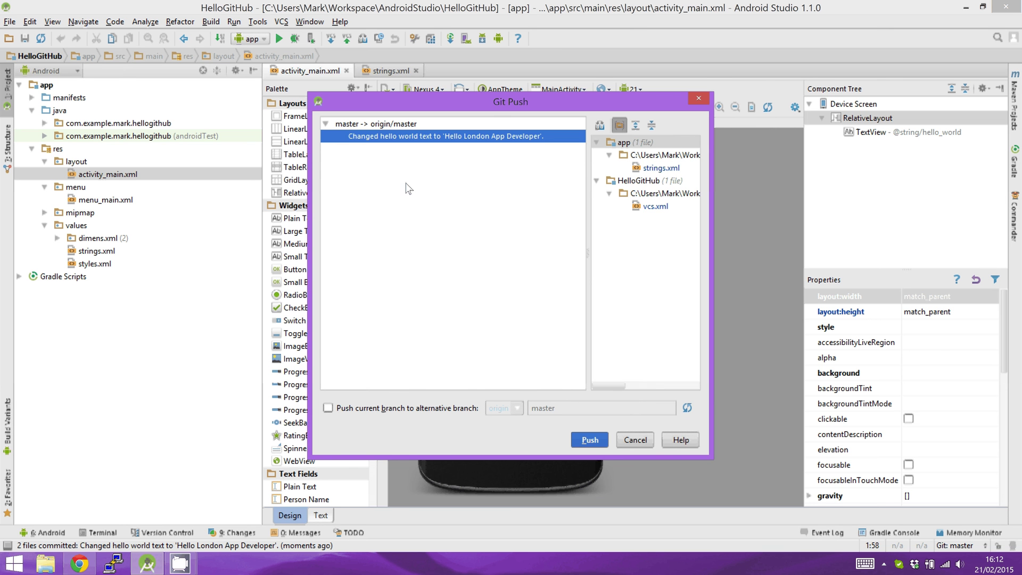
Push the 'Changed hello world text' commit from master to origin
click(591, 440)
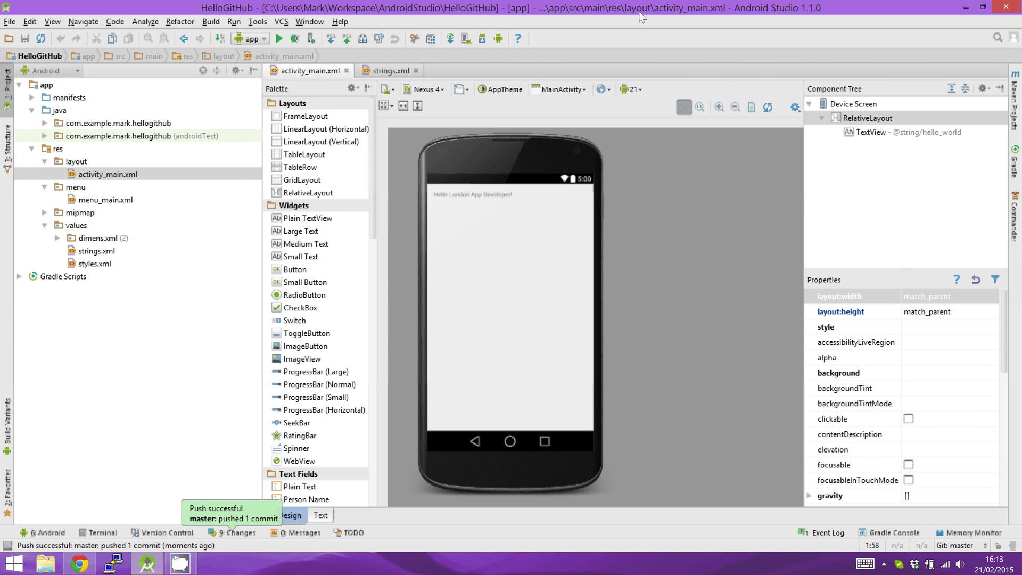
In Chrome, refresh GitHub and open HelloGitHub's 2-commit history on master
key(alt+Tab)
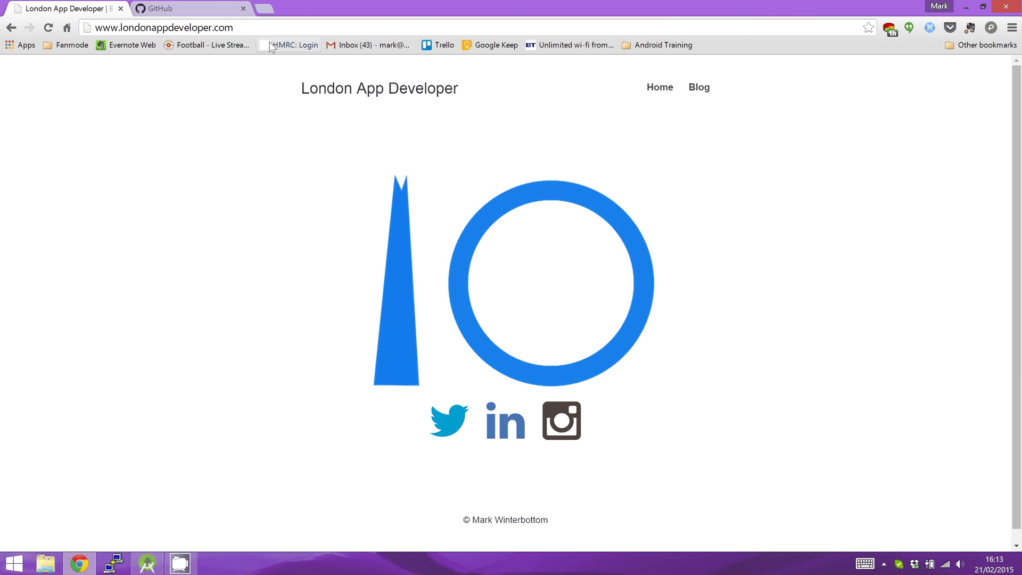
click(184, 7)
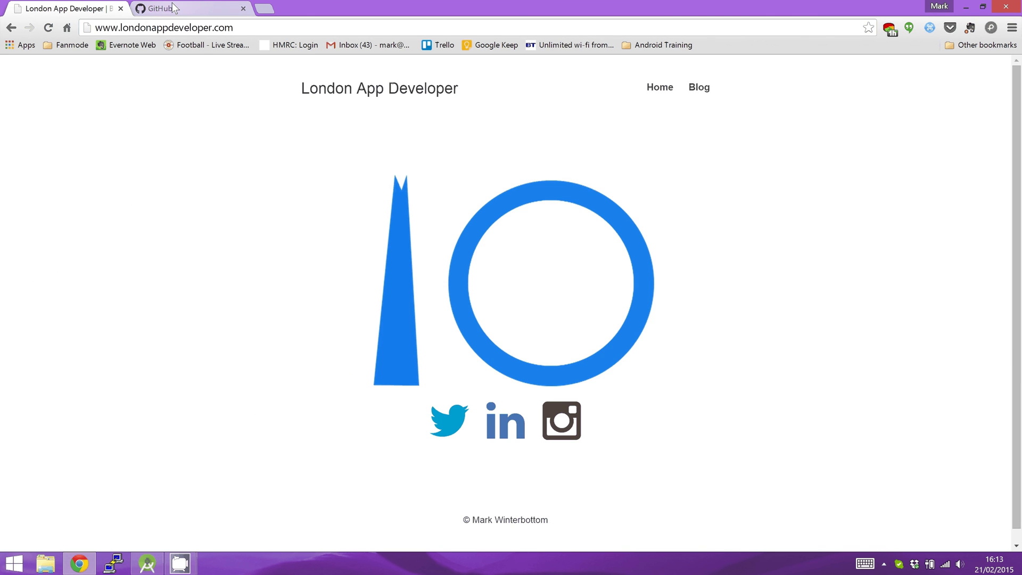
click(48, 27)
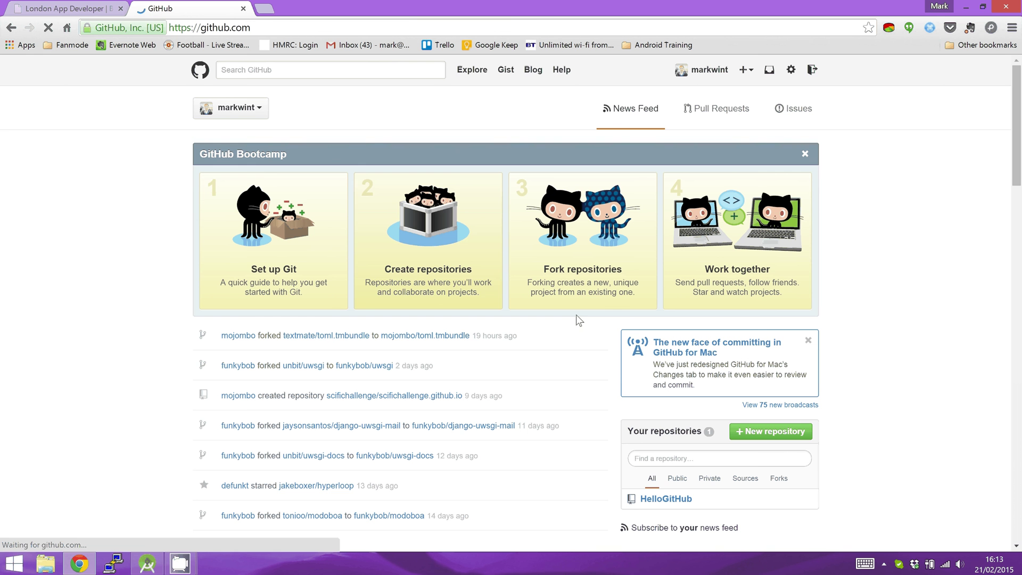
click(713, 502)
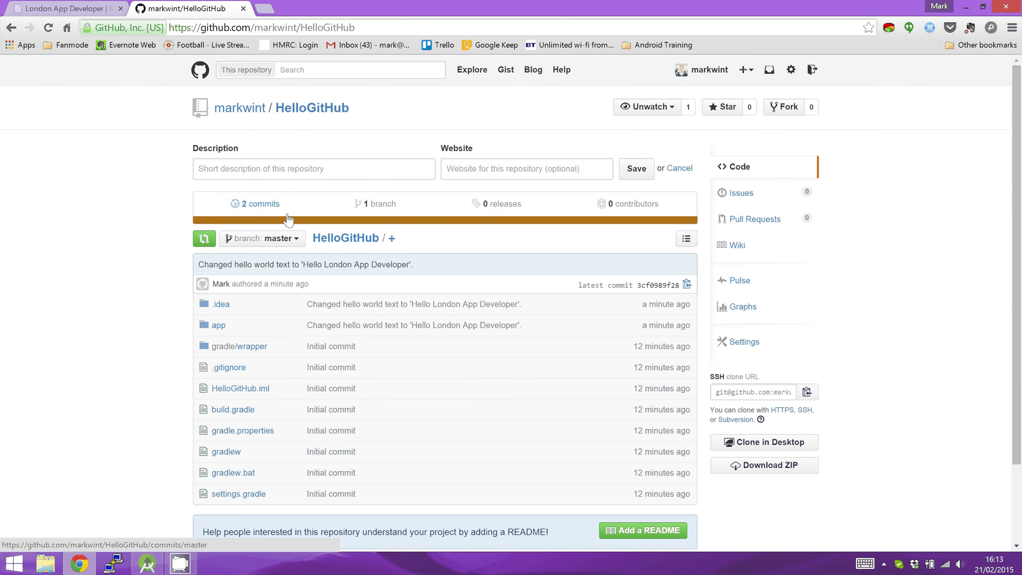
click(279, 206)
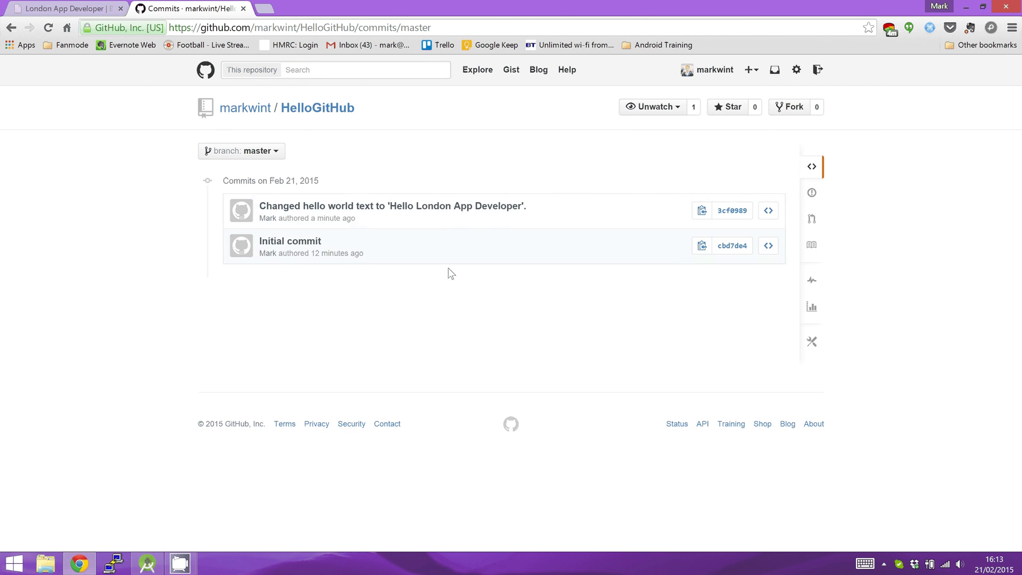